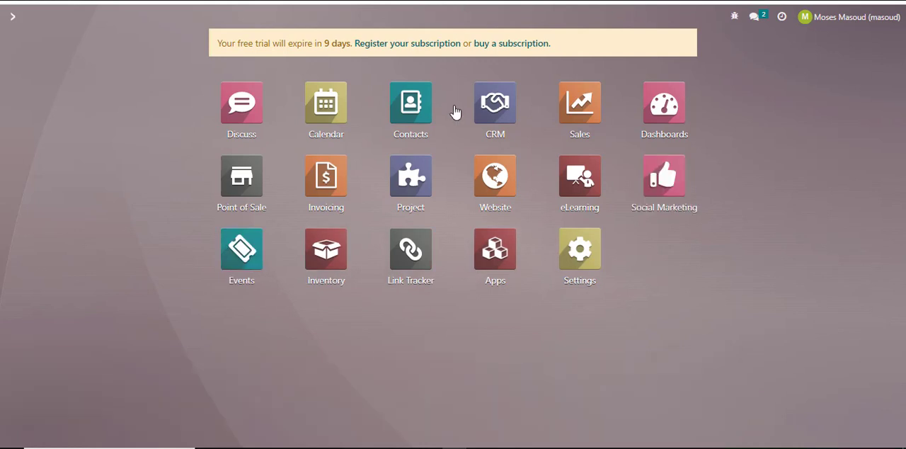
- Copy the email address from the existing opportunity in the New stage of the CRM pipeline and return to the pipeline
click(485, 110)
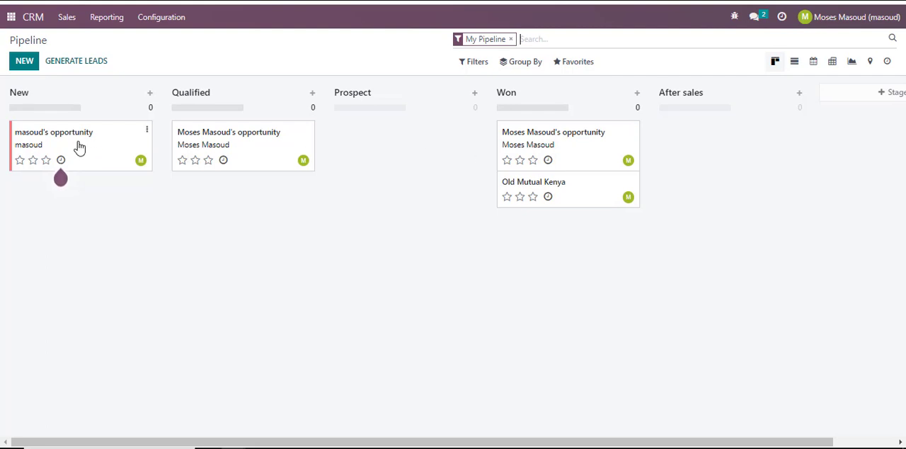
click(39, 140)
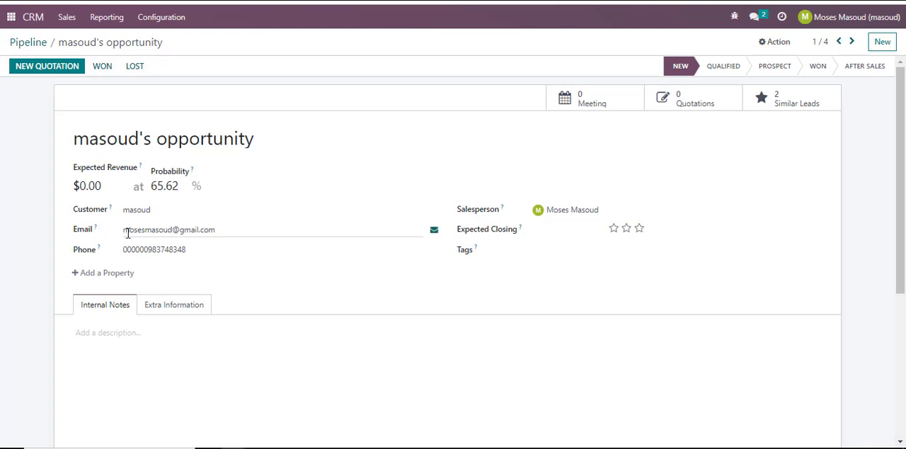
click(219, 229)
drag(192, 230, 118, 233)
key(ctrl+c)
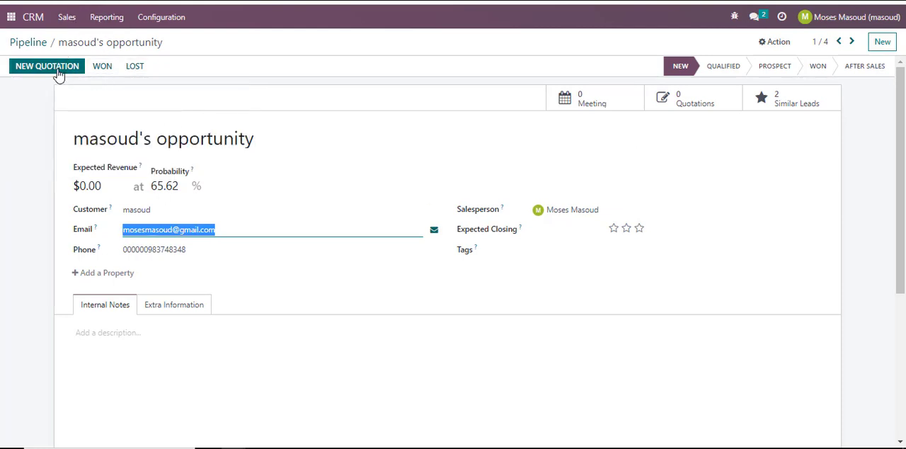
click(44, 45)
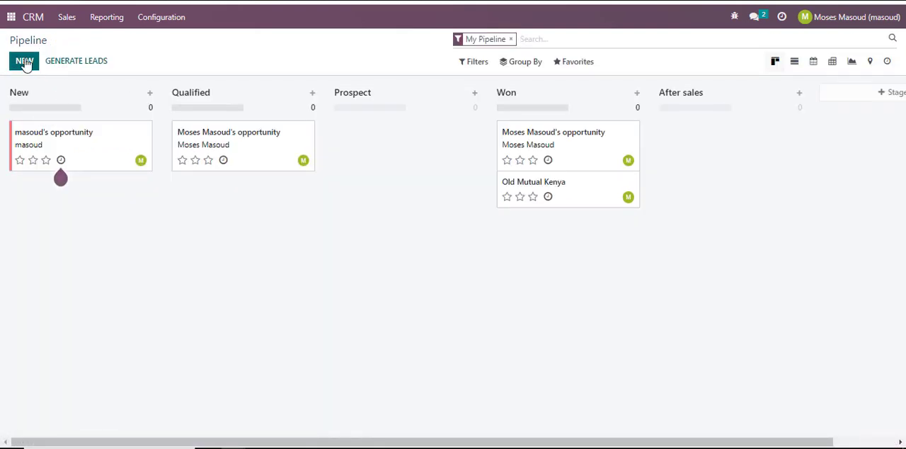
- Add an opportunity in the New stage for a newly created contact "Test opp", using the copied email address
click(24, 63)
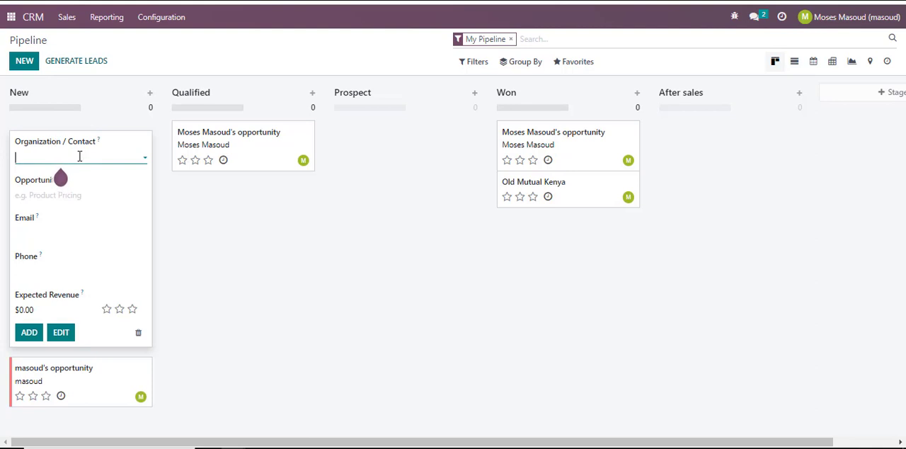
text(Test opp)
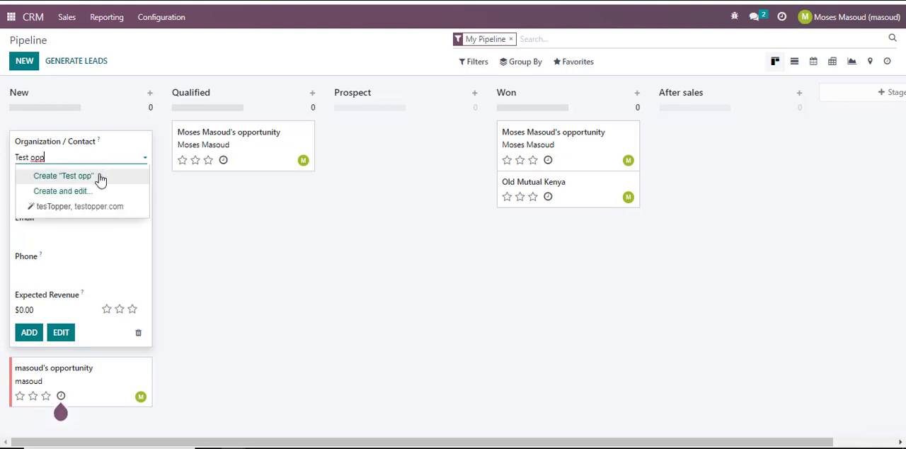
click(100, 178)
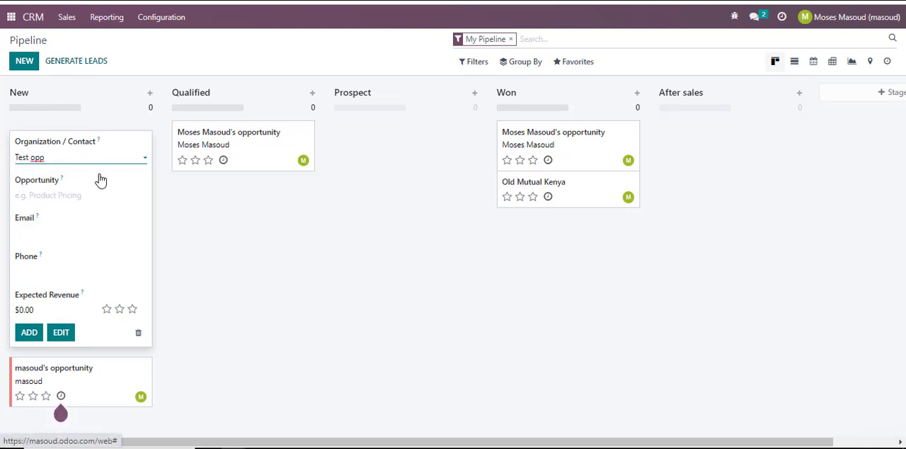
click(37, 232)
key(ctrl+v)
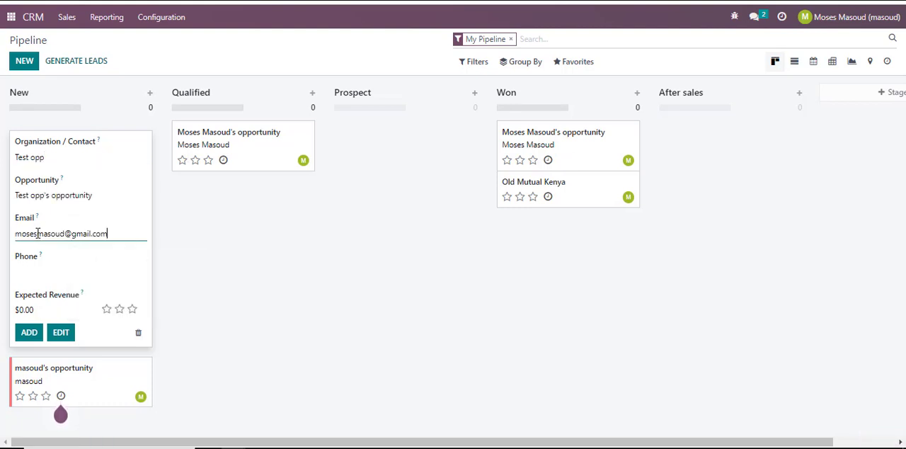
click(33, 334)
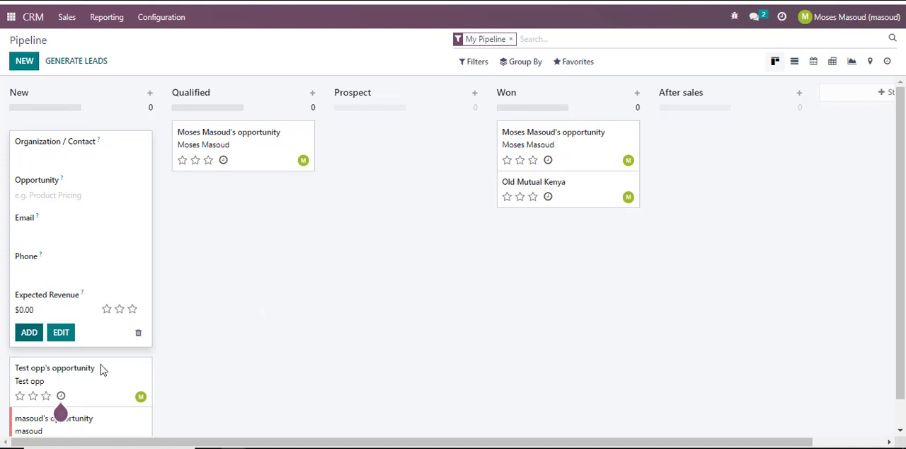
- Open both opportunities in the New stage in turn to compare their email addresses, returning to the pipeline after each
scroll(79, 391, down, 2)
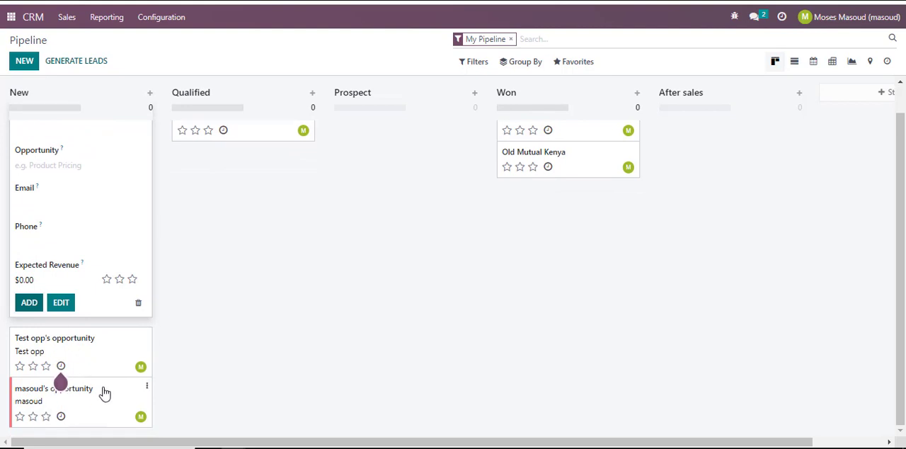
click(95, 362)
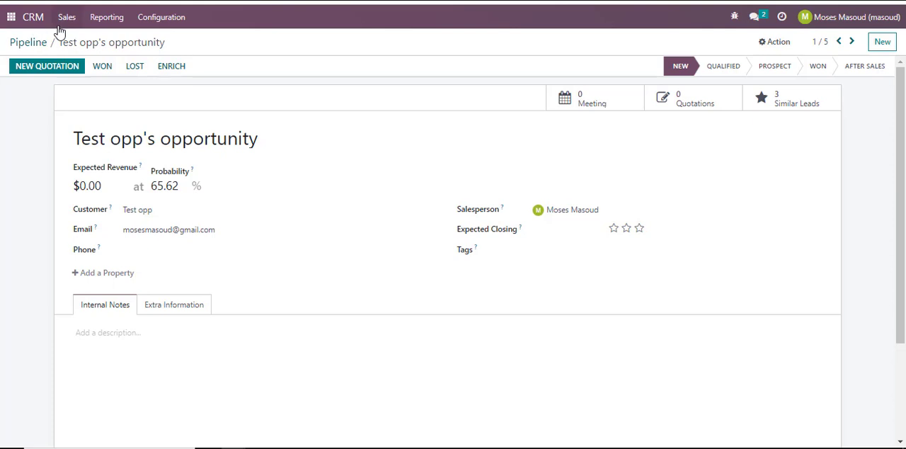
click(28, 42)
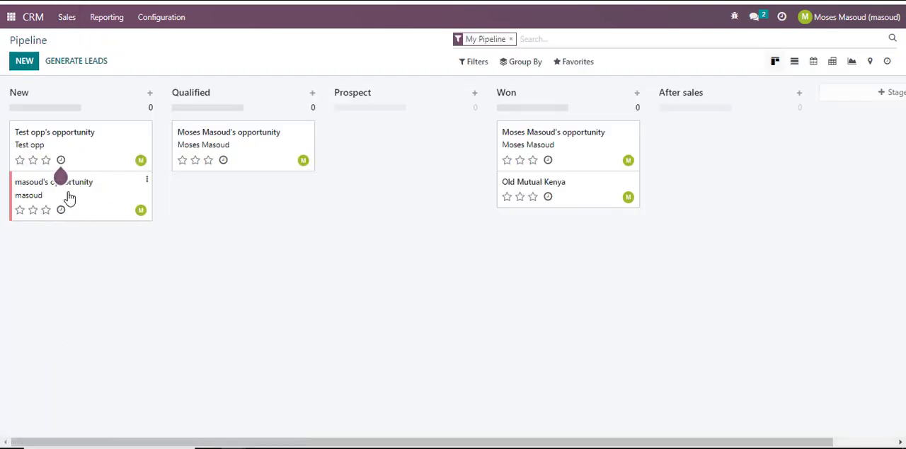
click(69, 194)
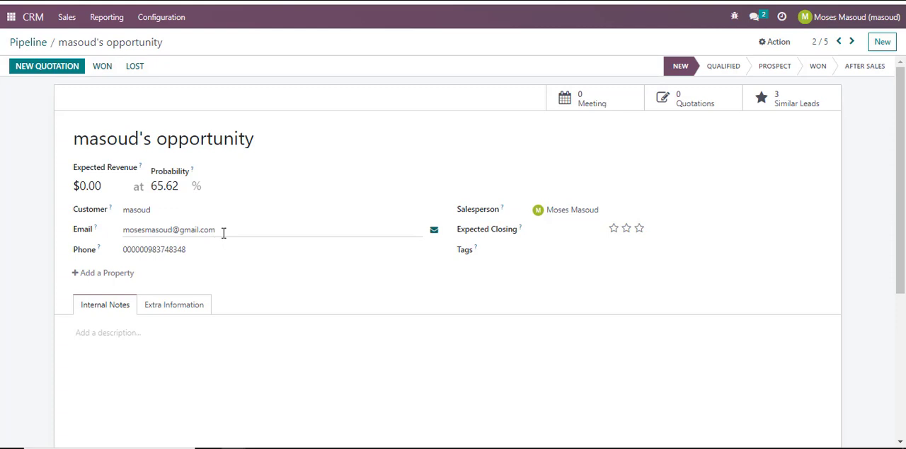
click(25, 47)
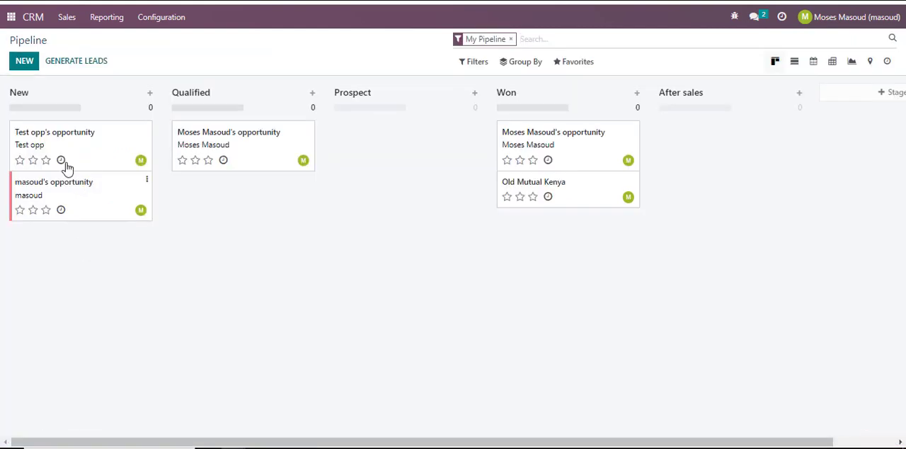
- Delete the "Test opp's opportunity" record from the New stage of the pipeline
click(147, 129)
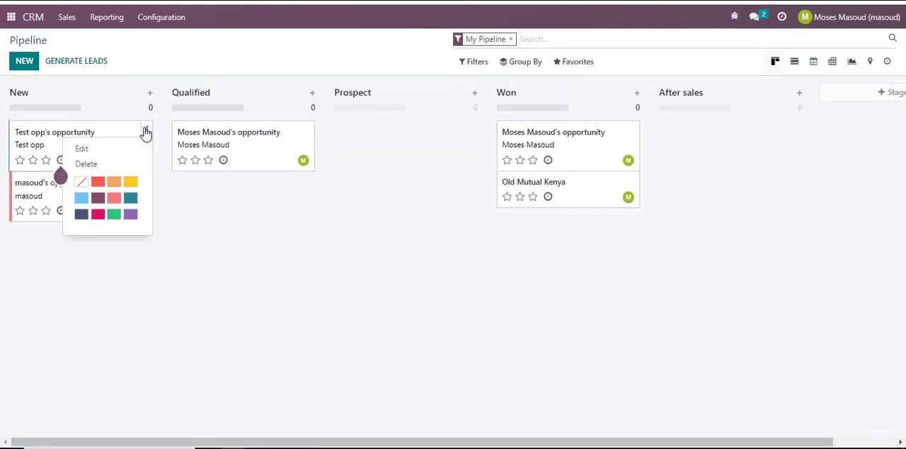
click(103, 164)
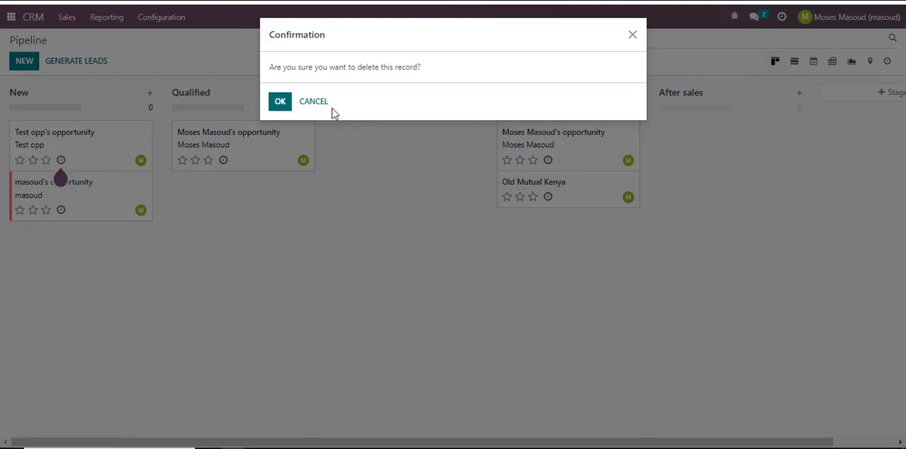
click(281, 102)
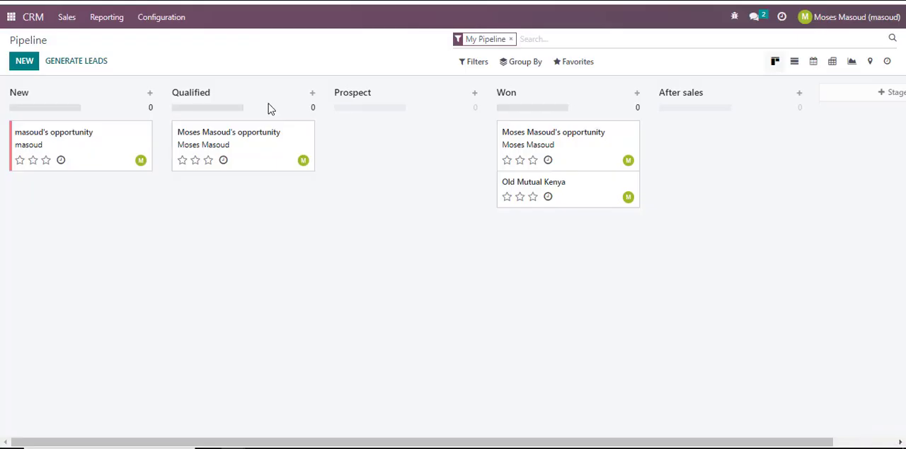
- Switch to the Settings app and open the Automated Actions list among the technical options
click(9, 20)
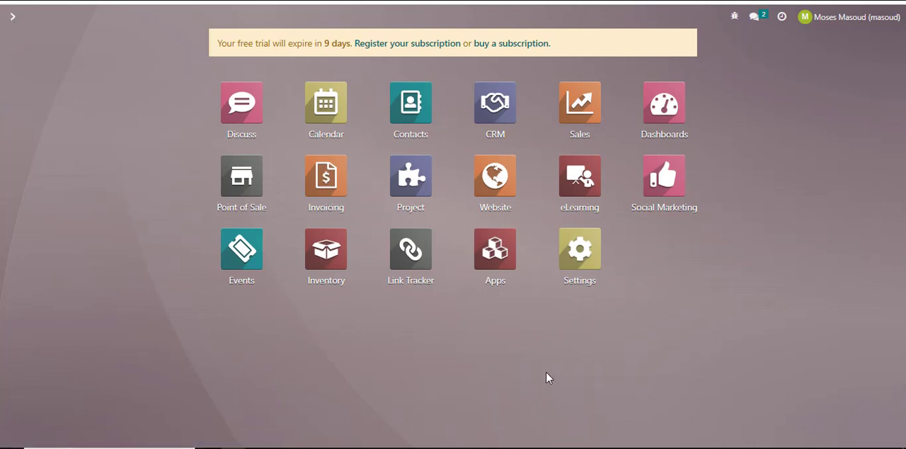
click(582, 261)
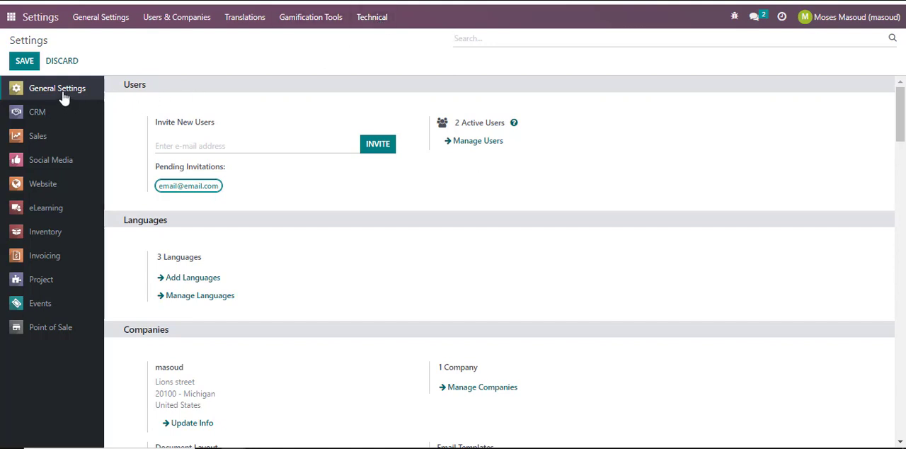
click(386, 22)
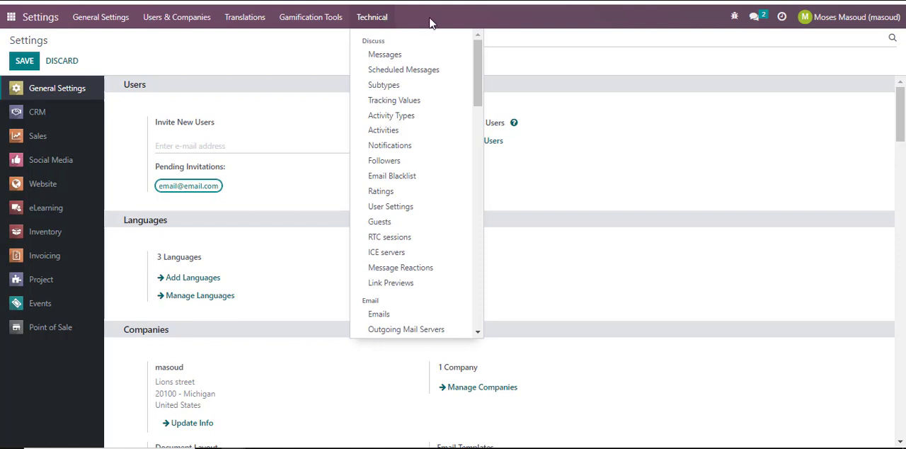
drag(479, 55, 480, 233)
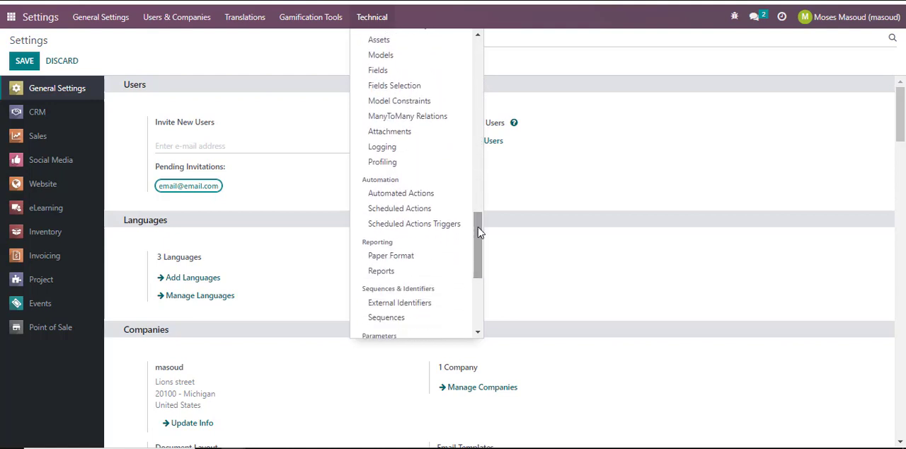
click(416, 196)
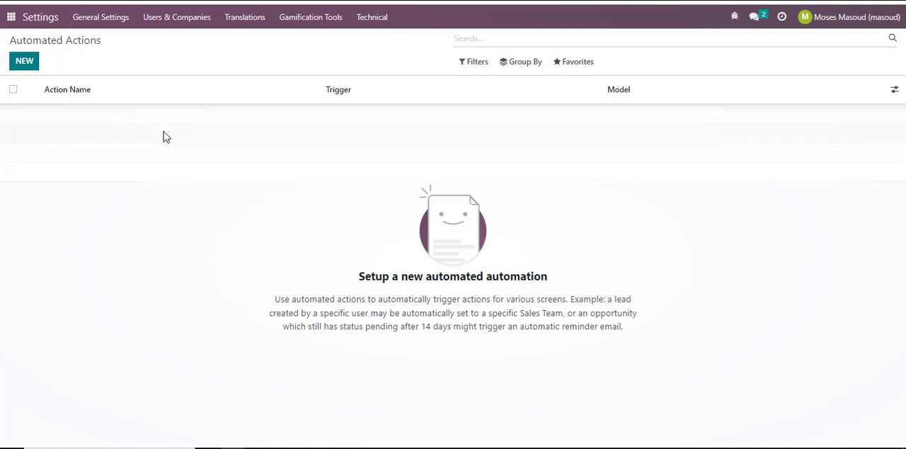
- Create a new automated action named "remove duplicates"
click(25, 62)
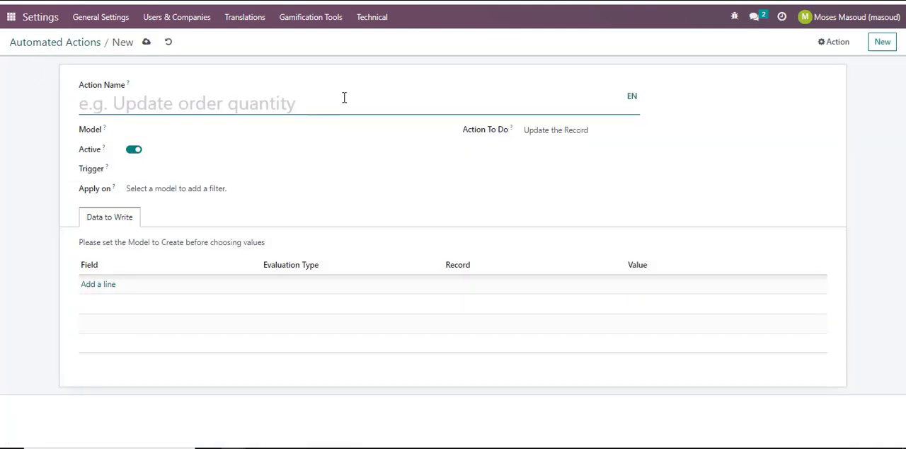
text(remove )
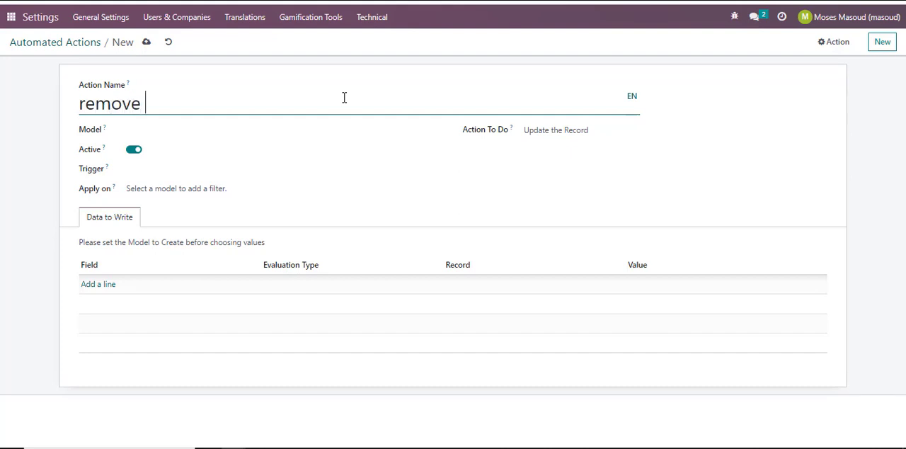
text(duplicates)
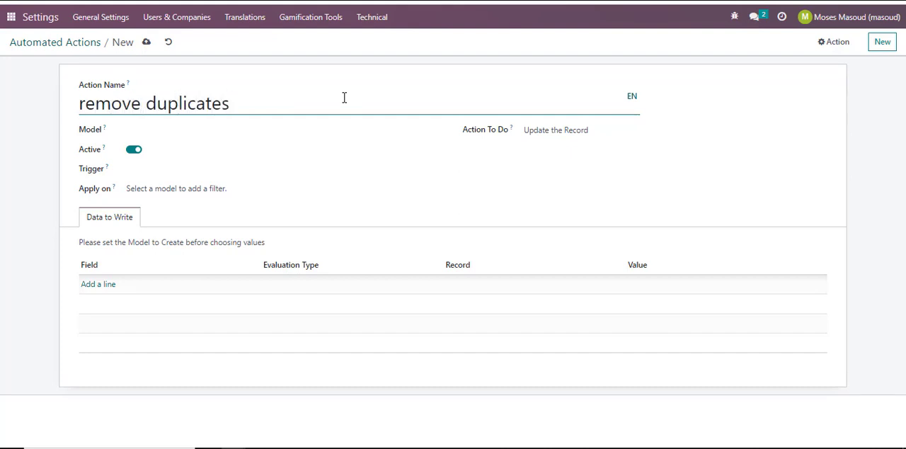
- Set the automated action's model to Lead/Opportunity
click(188, 131)
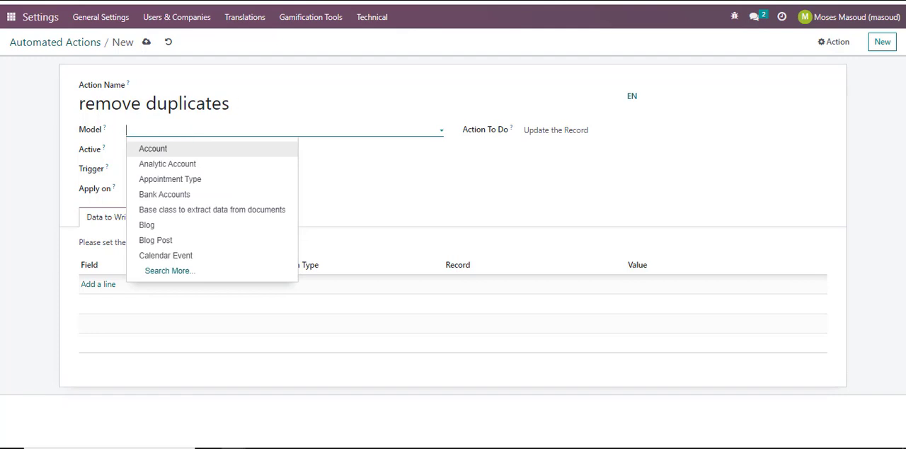
click(317, 156)
click(224, 132)
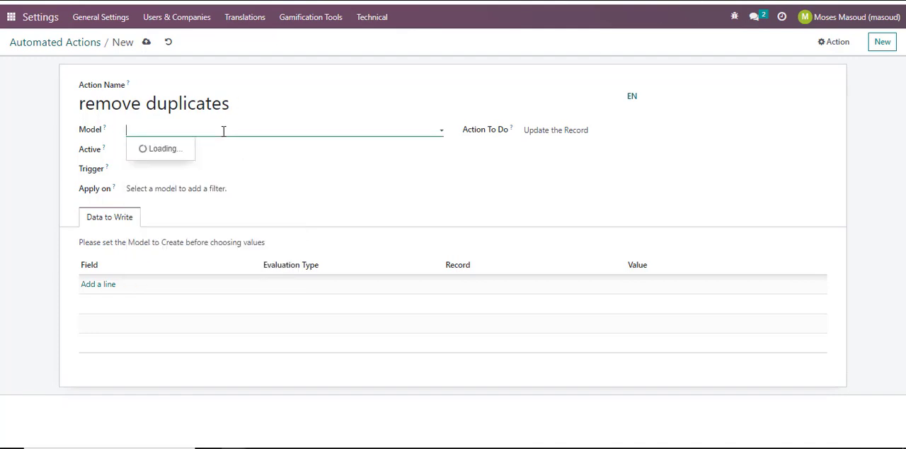
text(lea)
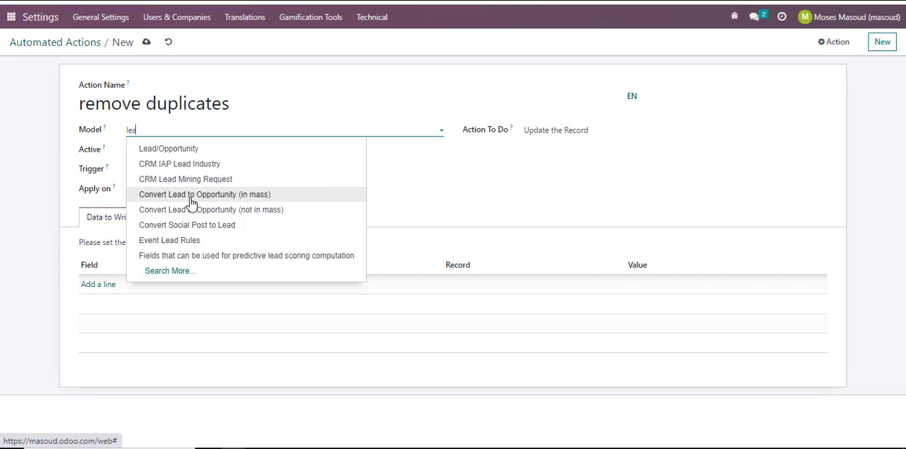
click(161, 154)
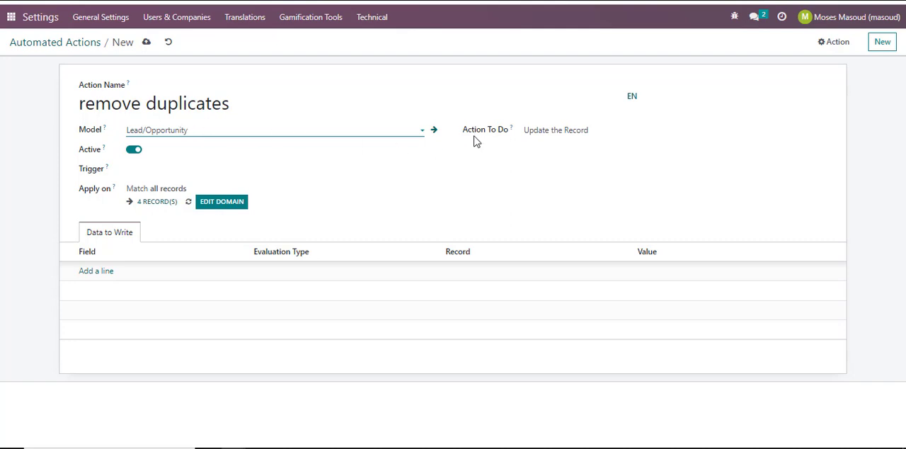
- Set the automated action to execute Python code and make its trigger On Creation
click(549, 133)
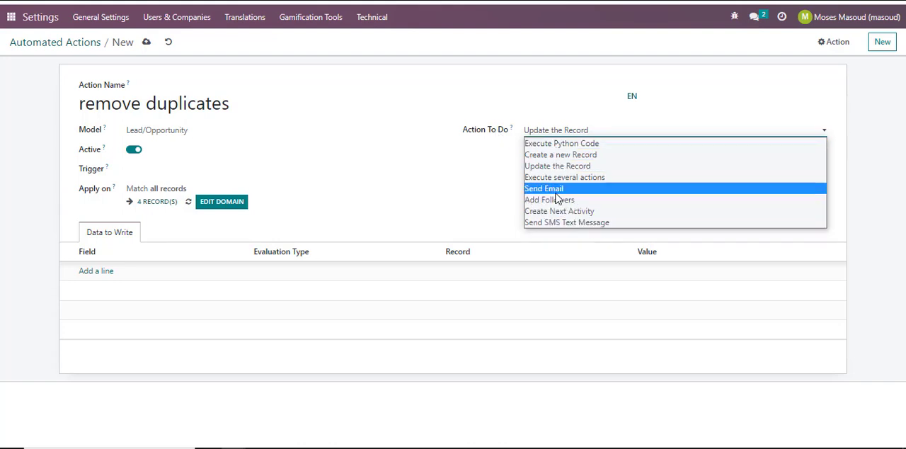
click(577, 148)
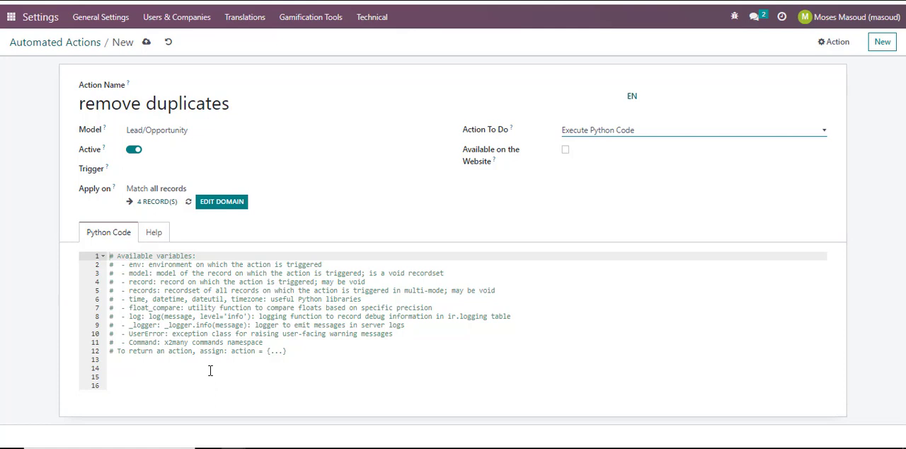
click(138, 174)
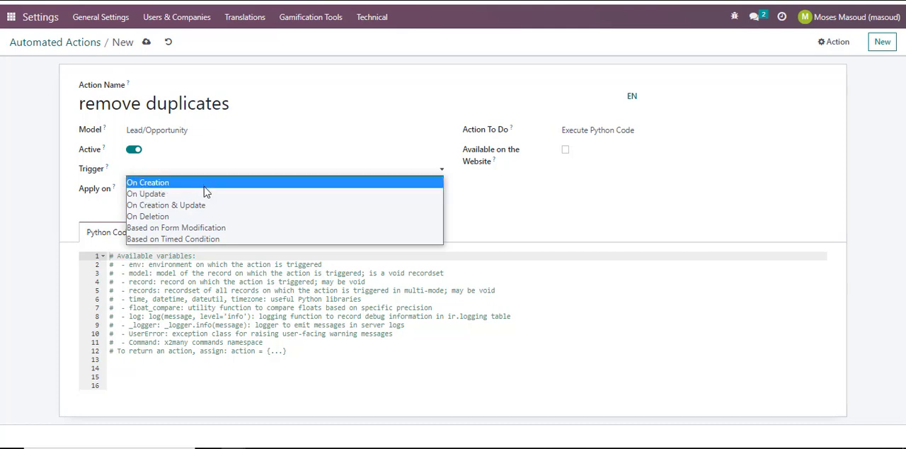
click(145, 183)
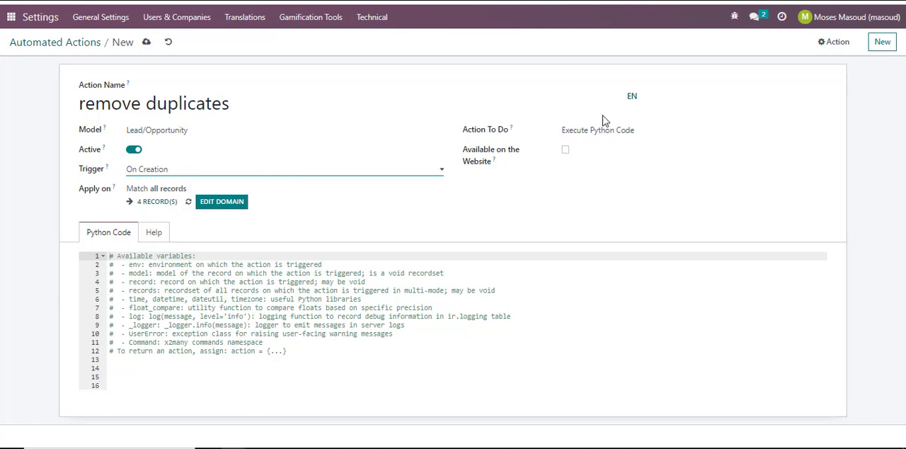
- Add below the code comments: leads = model.search([('email_from', '=', record.email_from)]), followed by if leads: raise Warning("Email Already Exists")
click(130, 366)
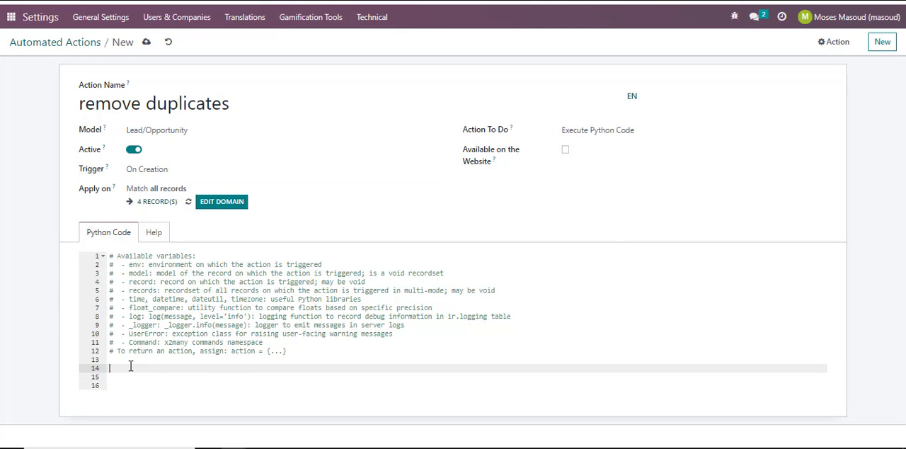
text(leads = model.search([('email_from', '=', record.email_from)
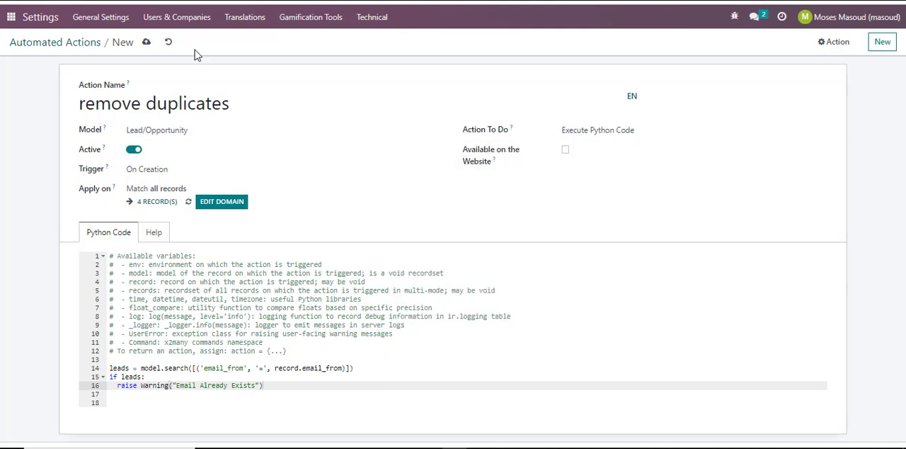
- Save the "remove duplicates" automated action and open the CRM pipeline
click(148, 44)
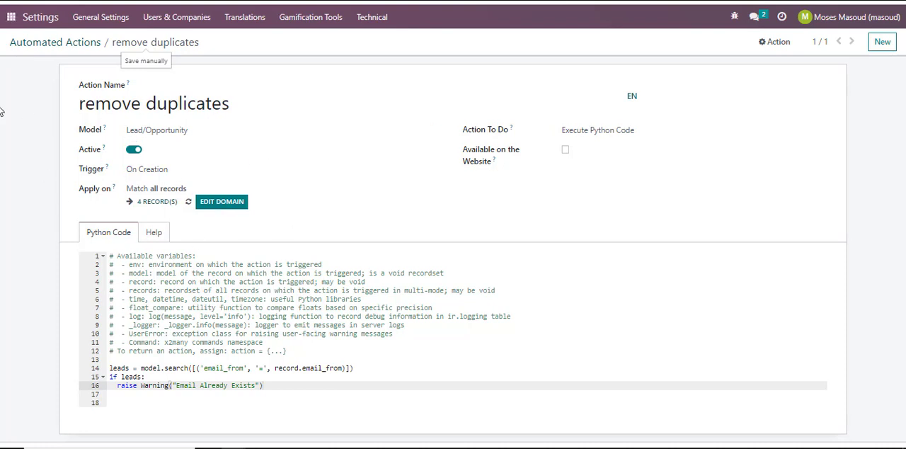
click(10, 18)
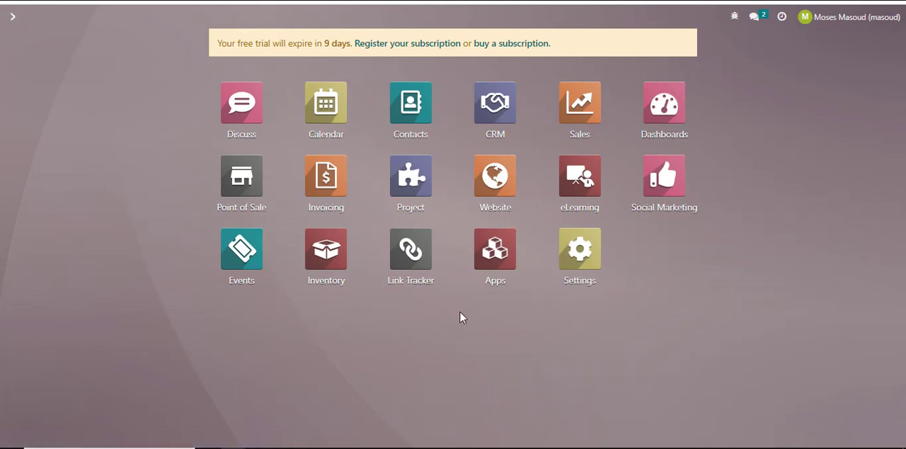
click(492, 112)
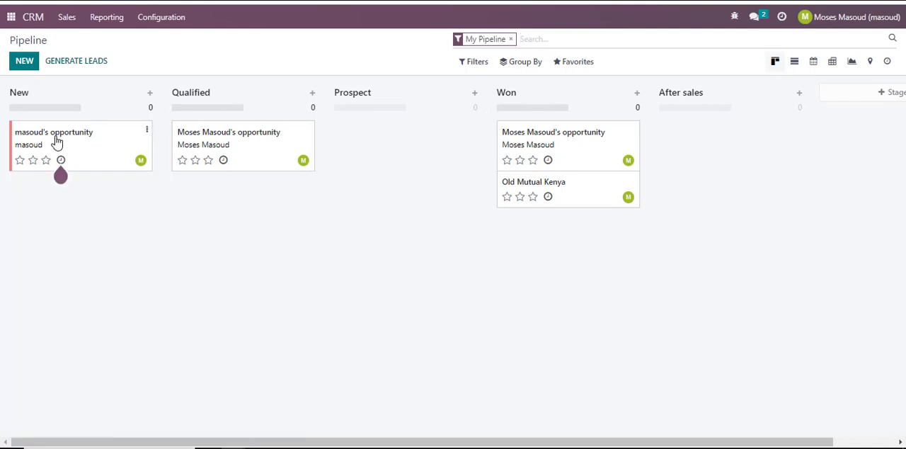
- Try to add a new opportunity named "test lead duplicate" to the pipeline's New stage
click(25, 62)
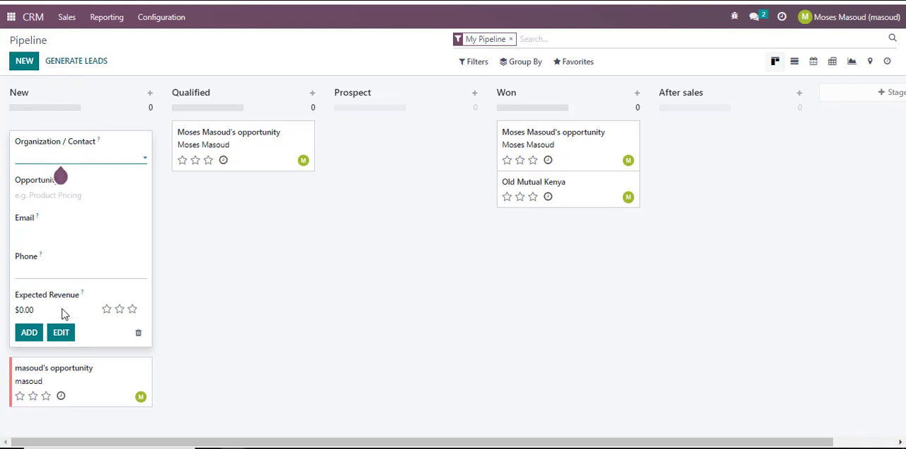
click(66, 337)
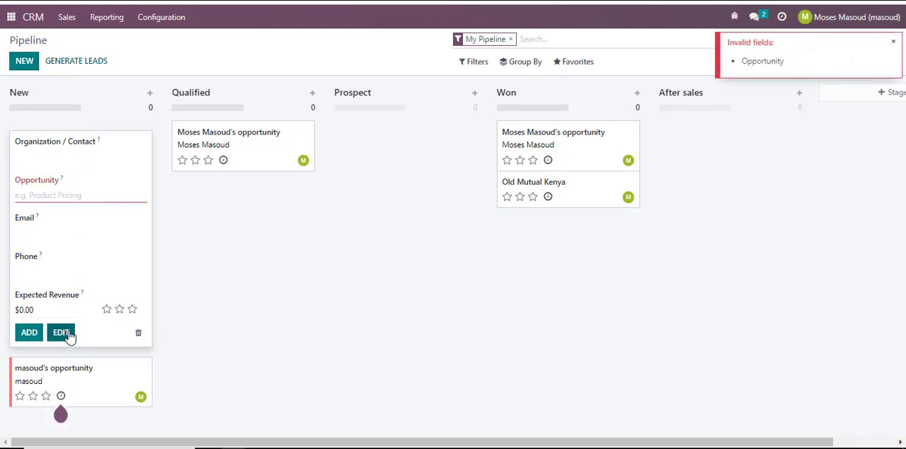
click(65, 197)
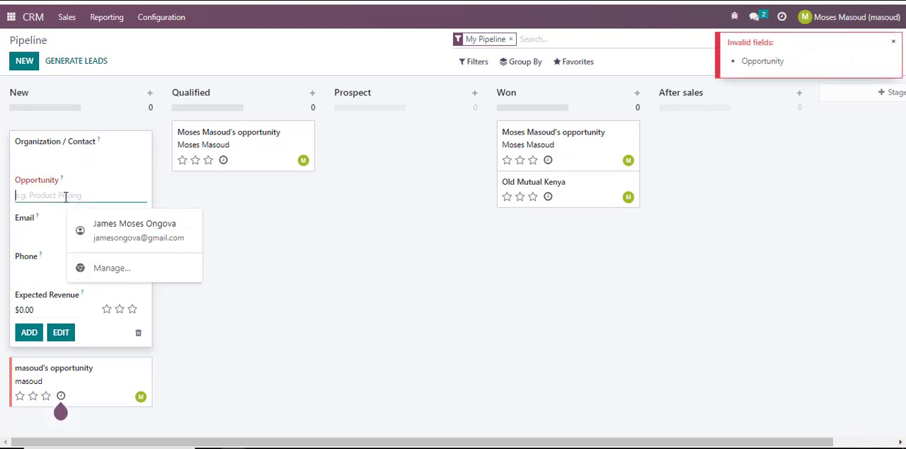
text(test le)
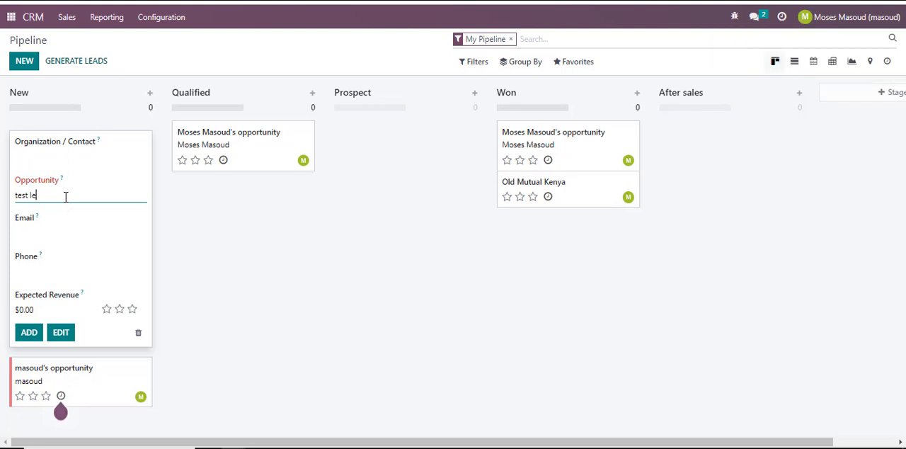
text(ad duplicate)
key(Return)
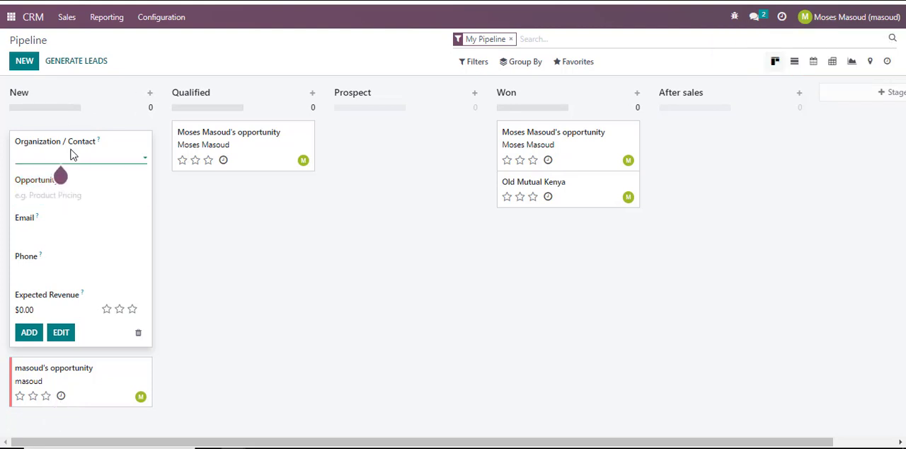
- Choose the contact "Test opp" for the new opportunity and add it with the contact's filled-in details
click(81, 157)
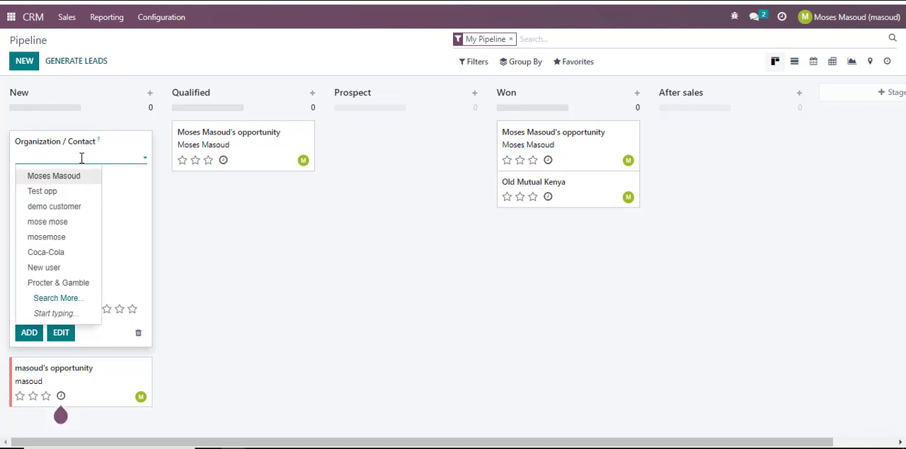
click(65, 193)
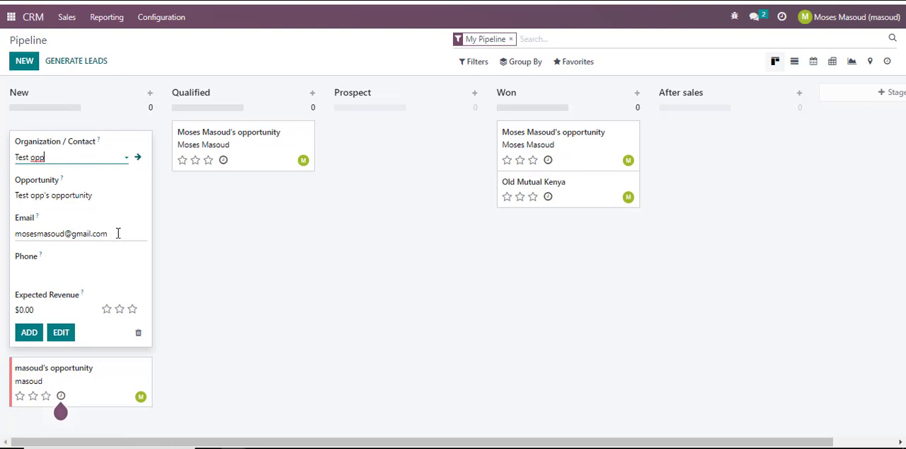
drag(117, 233, 17, 238)
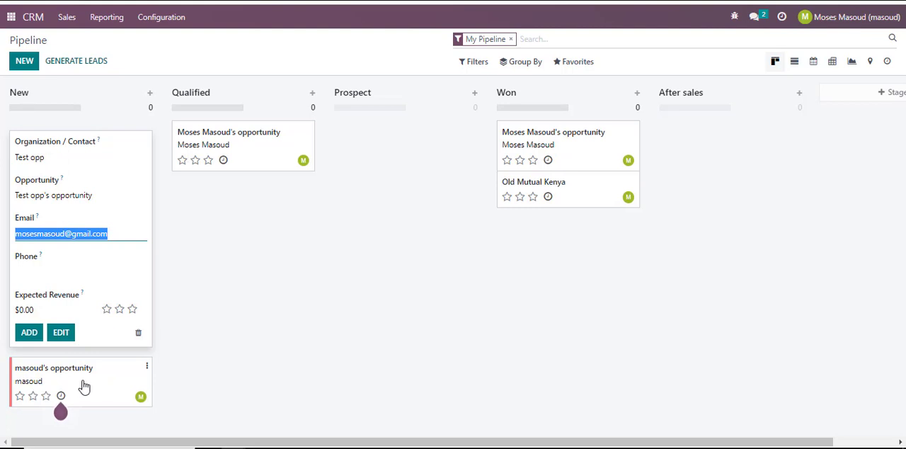
click(30, 340)
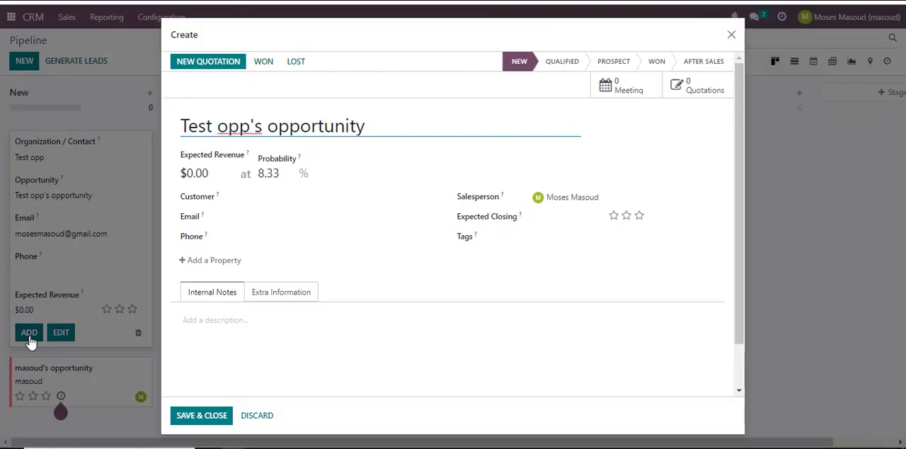
- Enter the already used email address in the full form of Test opp's opportunity and try to save it
click(300, 217)
key(ctrl+v)
key(ctrl+a)
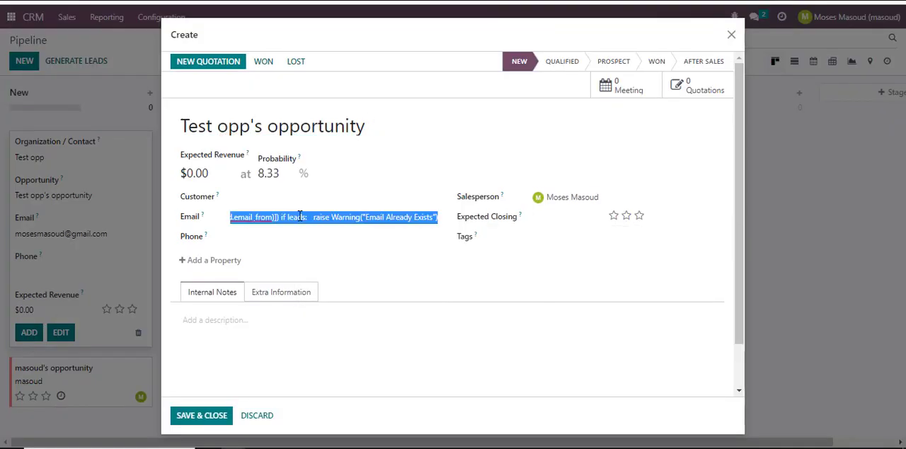
key(BackSpace)
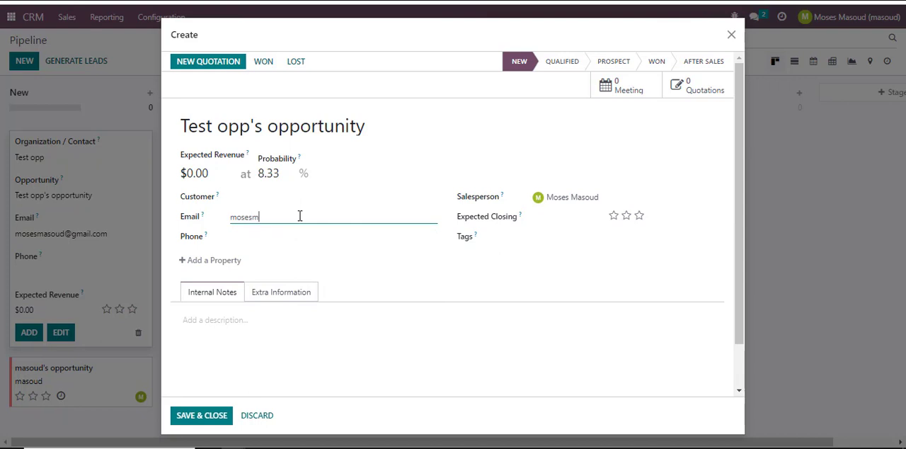
click(211, 418)
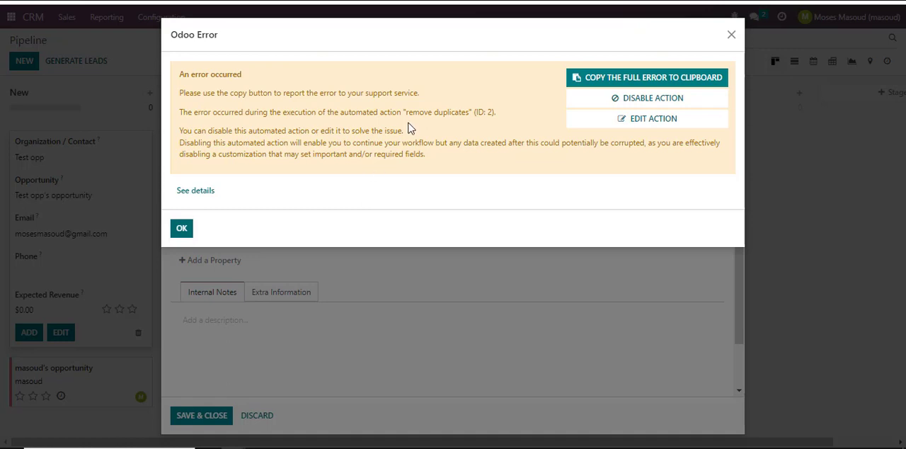
- Dismiss the automated action's error dialog and discard the test opportunity, returning to the apps overview
drag(405, 116, 471, 112)
click(347, 131)
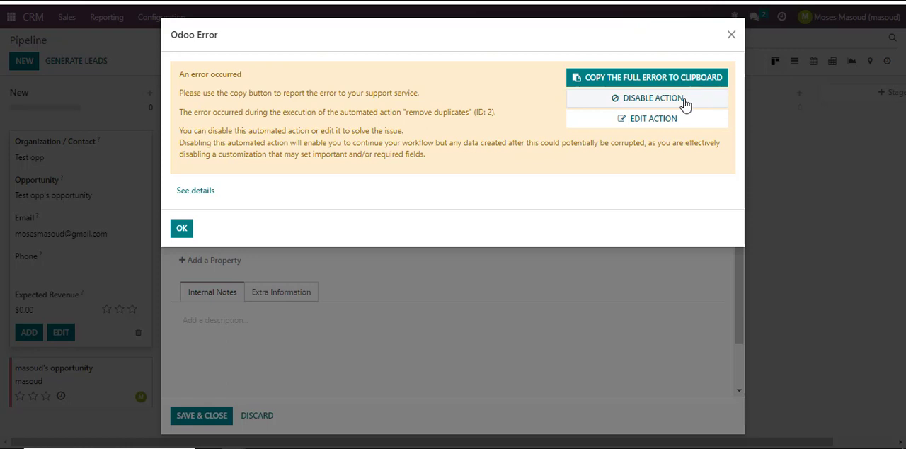
click(183, 228)
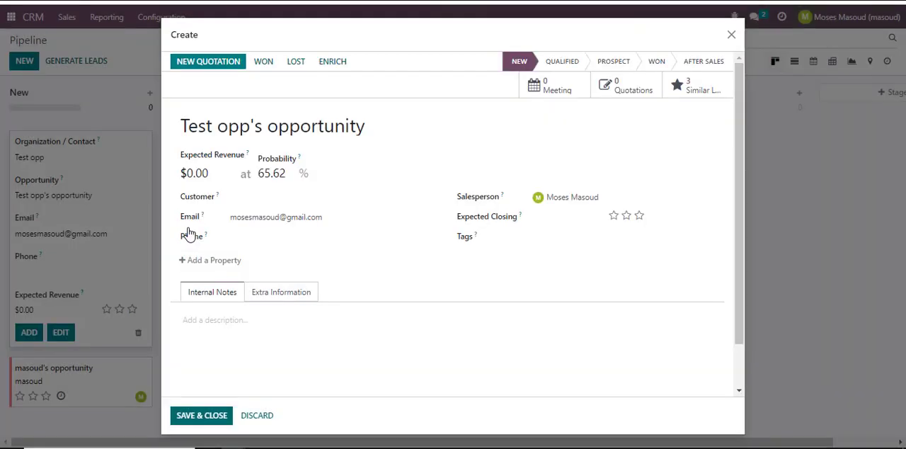
click(257, 416)
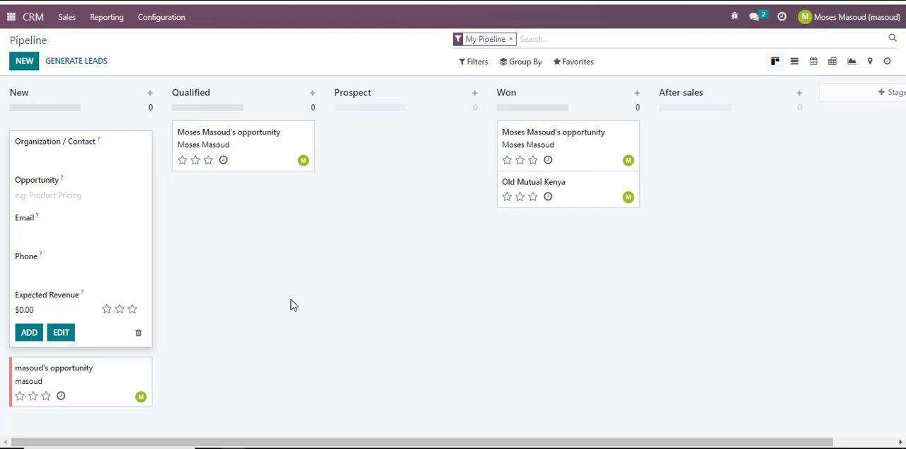
click(11, 18)
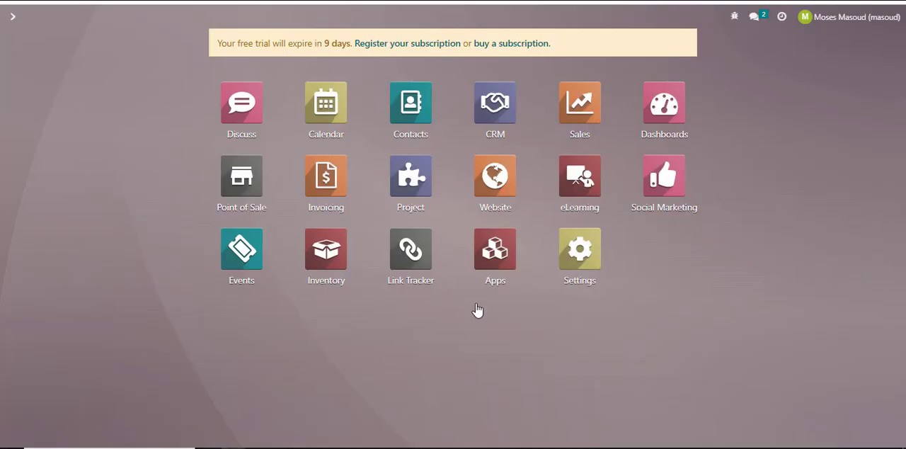